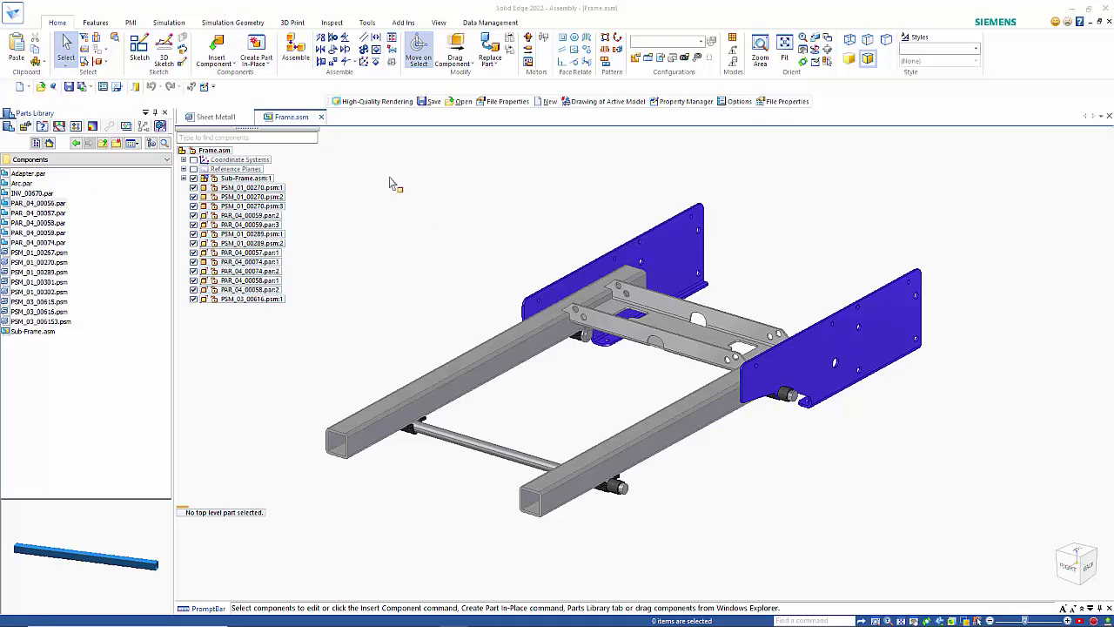
# - Insert the Parasolid file PSM_03_00615.x_t into the frame assembly as a CAD Direct component
pyautogui.click(232, 67)
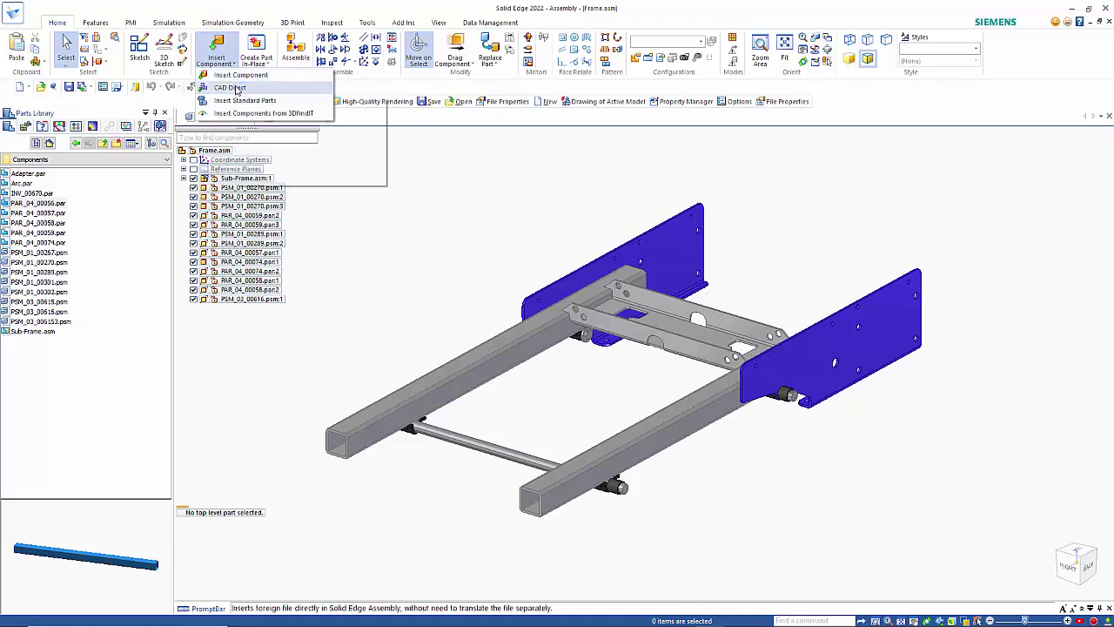
pyautogui.click(236, 89)
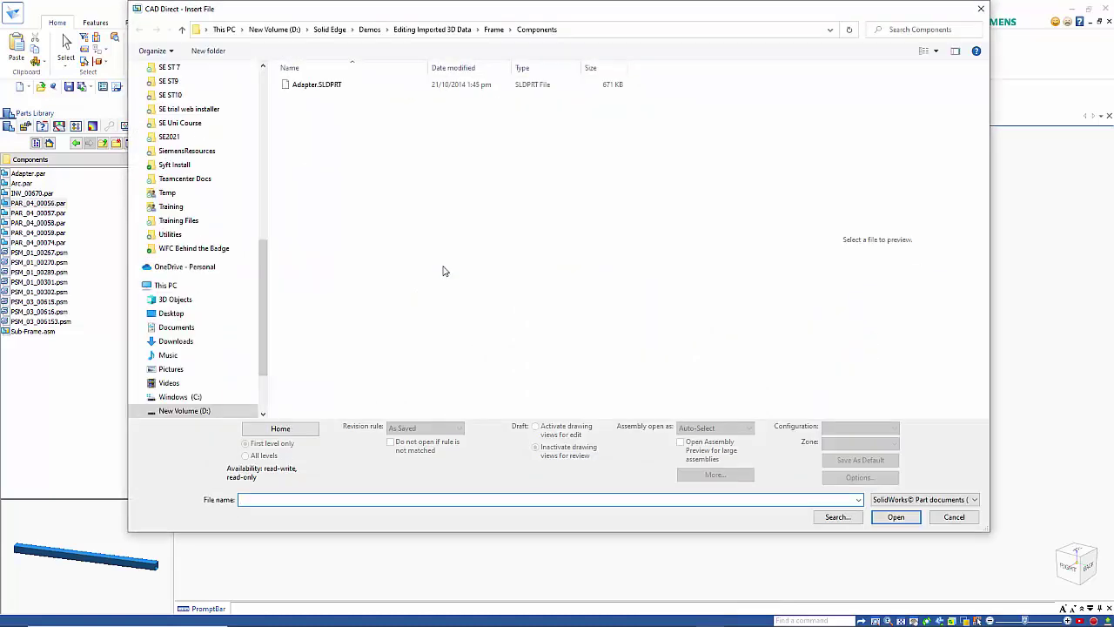
pyautogui.click(900, 500)
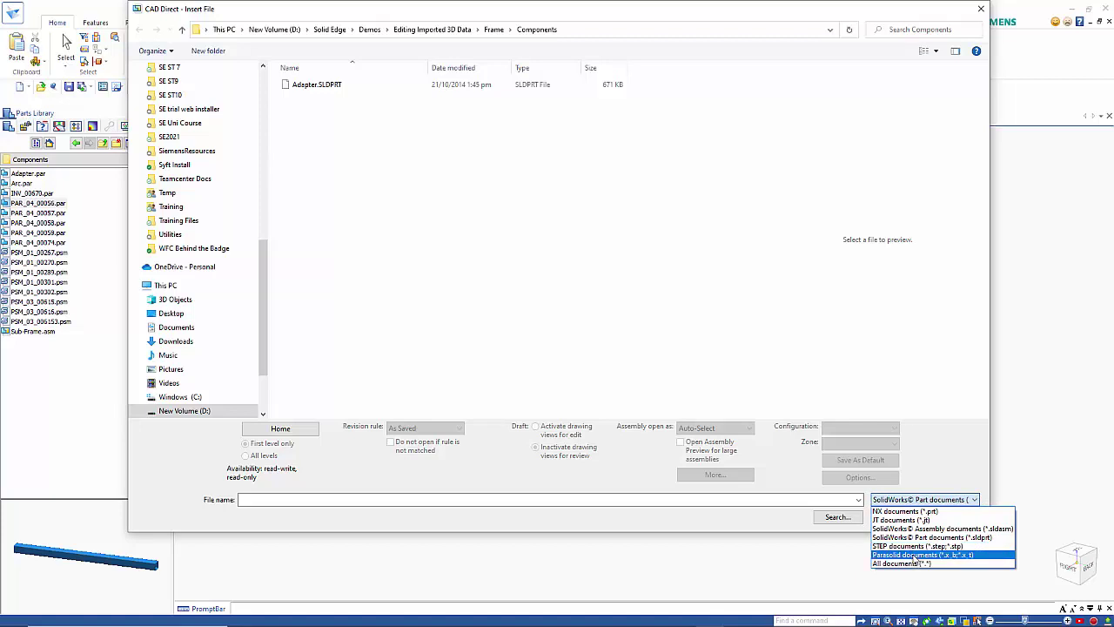
pyautogui.click(915, 555)
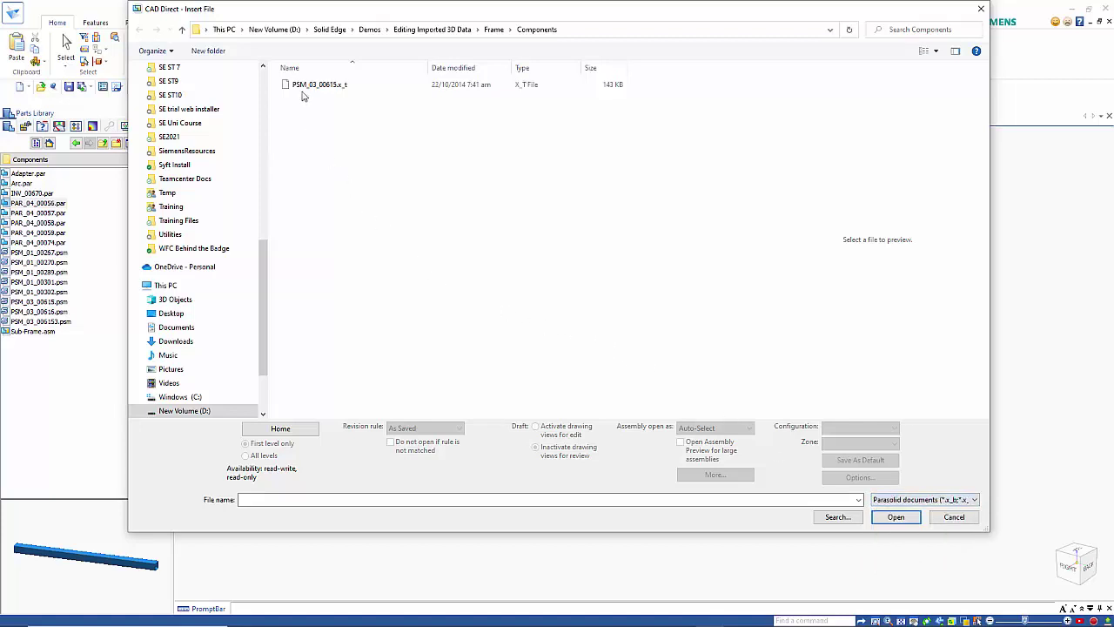
pyautogui.click(305, 89)
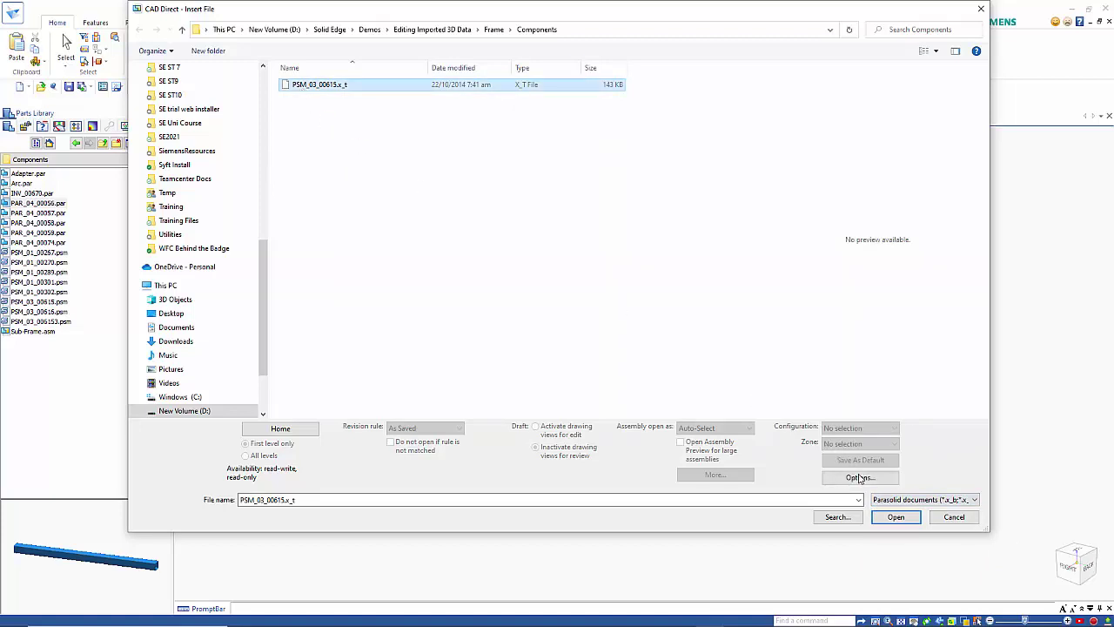
pyautogui.click(895, 517)
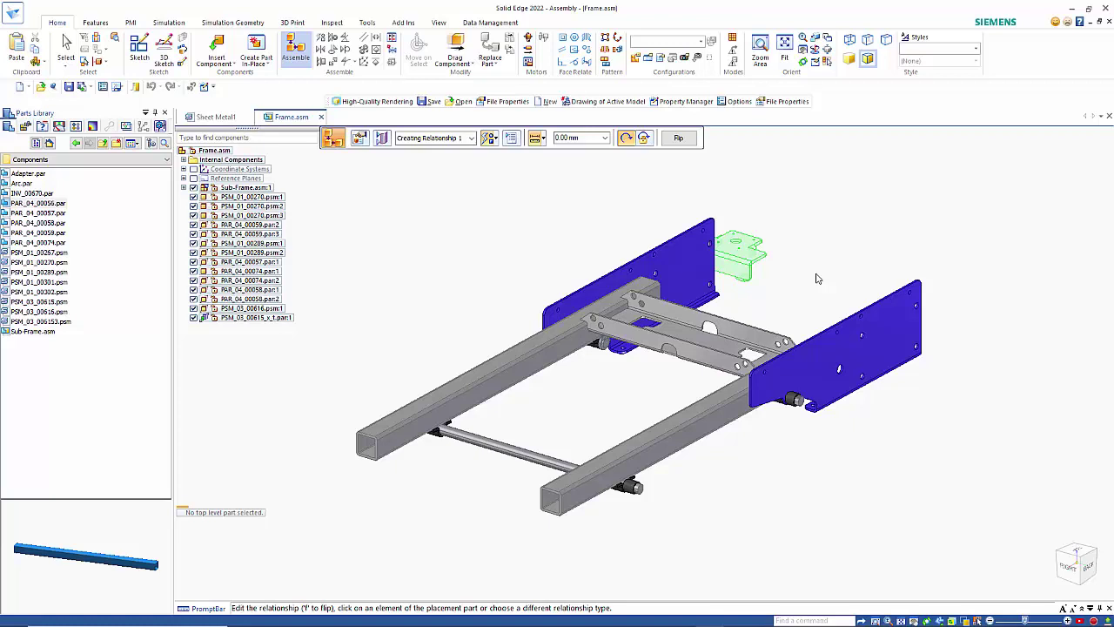
# - Mate two faces of the inserted bracket to two faces of the sub-frame's square tube with 0.00 mm offset
pyautogui.click(755, 274)
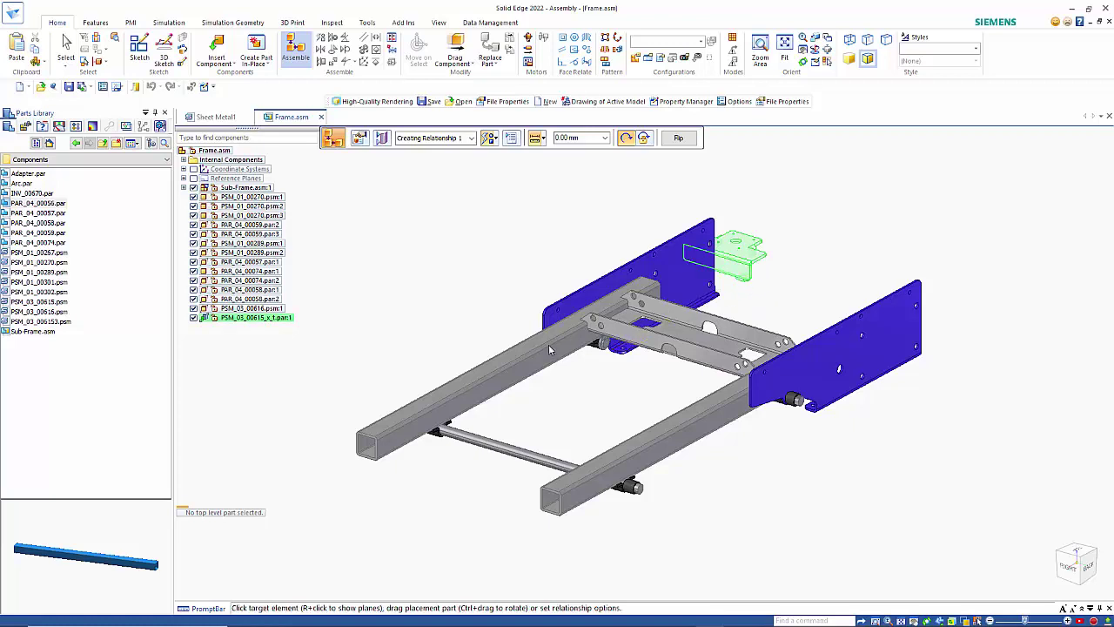
pyautogui.click(452, 386)
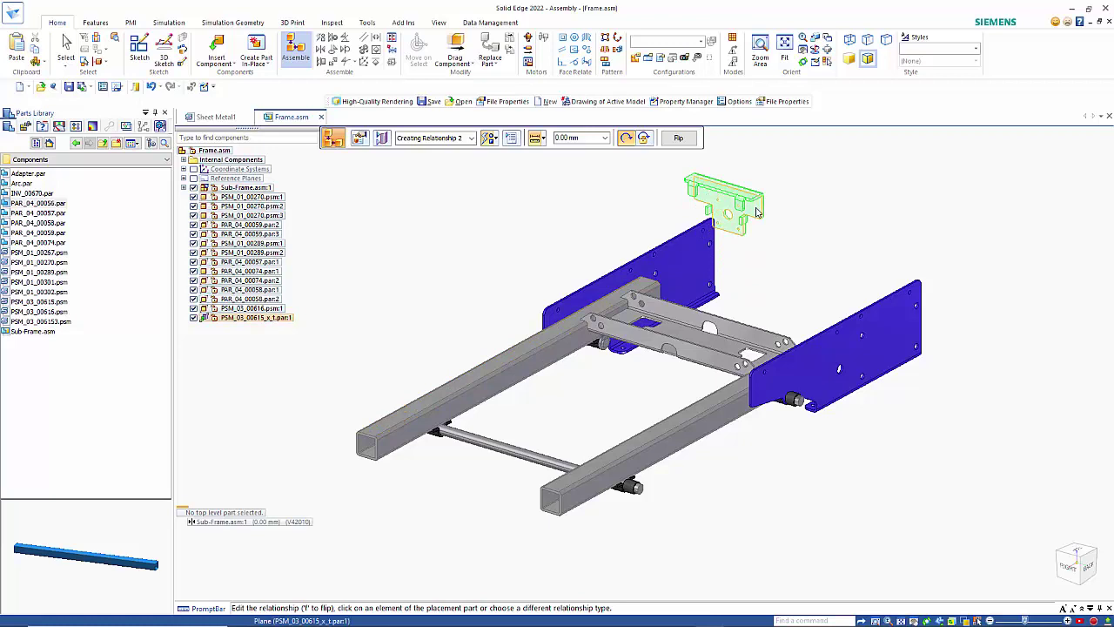
pyautogui.click(717, 217)
pyautogui.click(486, 400)
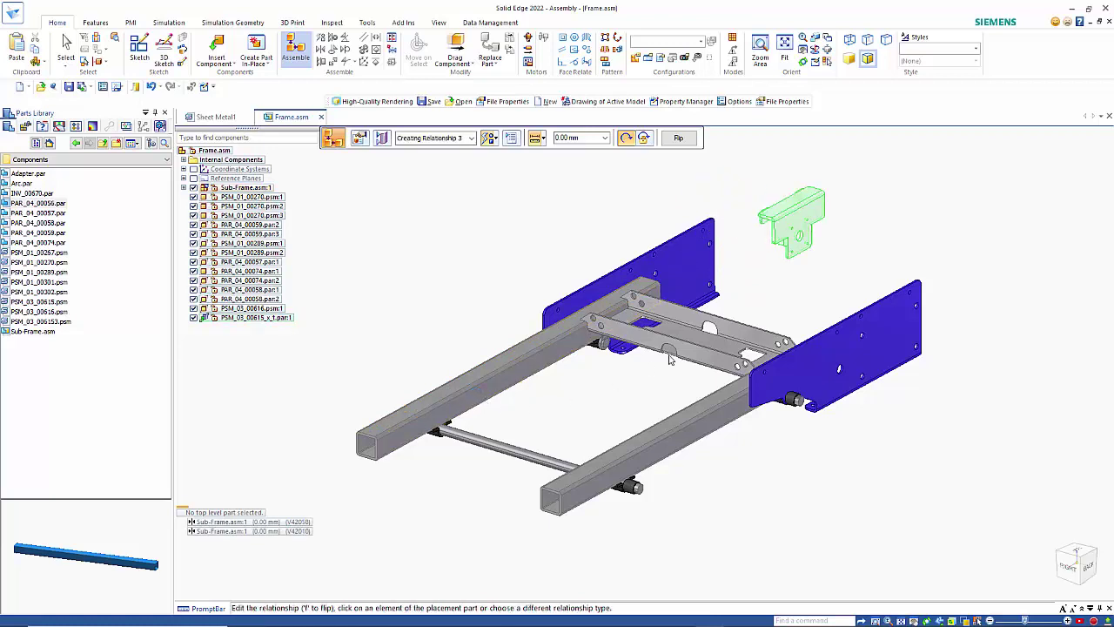
# - Align the bracket's large round hole with the axis of the cross rod, and select the placed bracket
pyautogui.scroll(5, 801, 263)
pyautogui.click(794, 209)
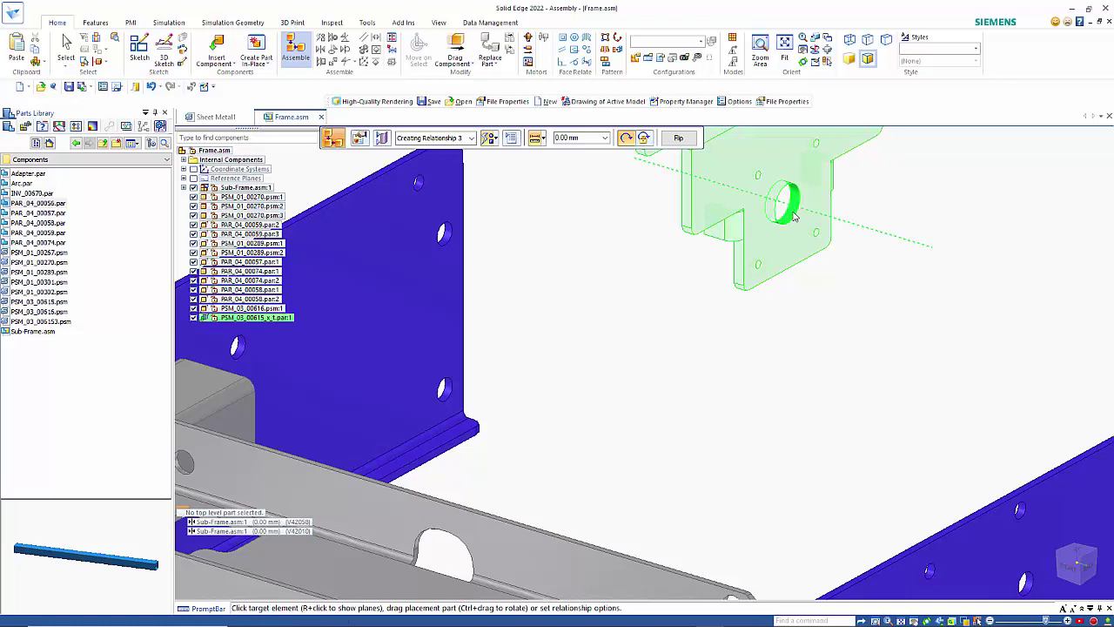
pyautogui.scroll(-3, 609, 383)
pyautogui.scroll(-2, 566, 418)
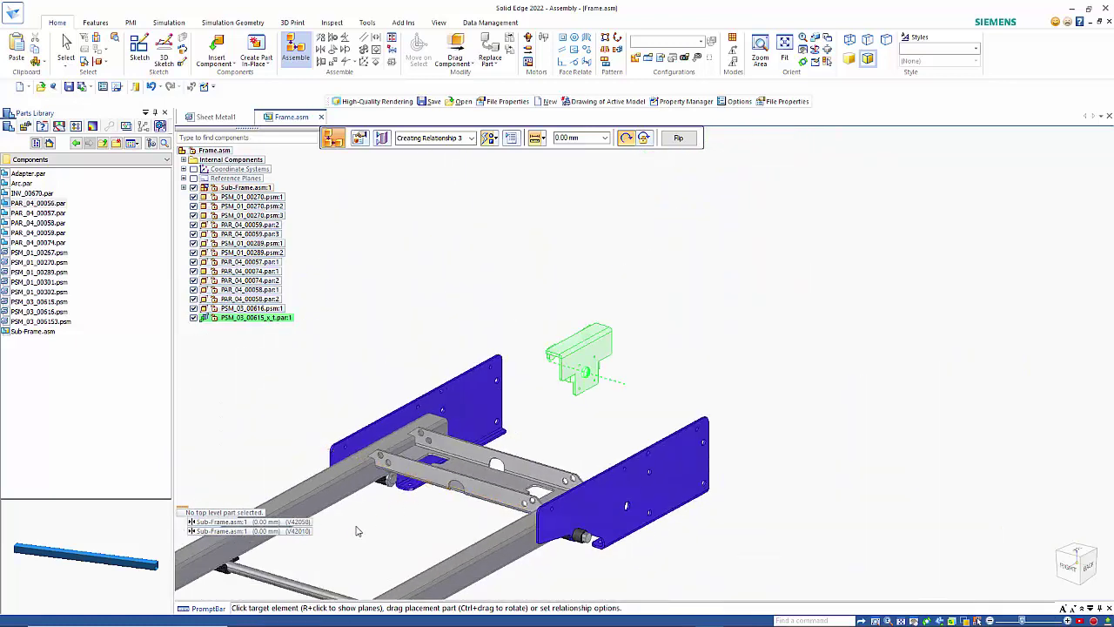
pyautogui.click(249, 582)
pyautogui.scroll(-3, 452, 526)
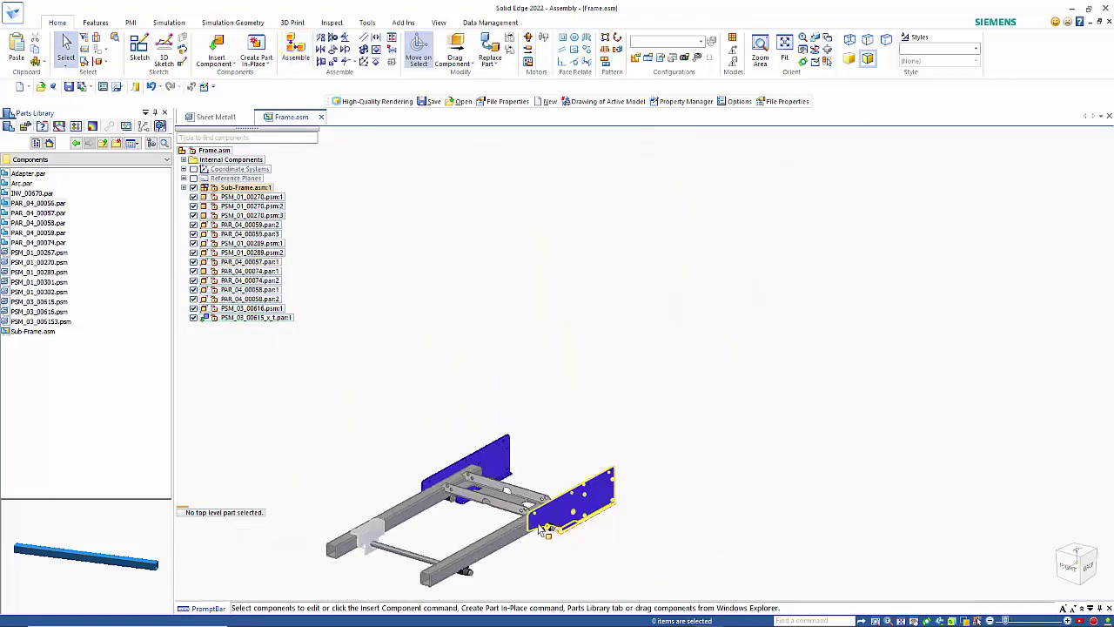
pyautogui.scroll(4, 275, 579)
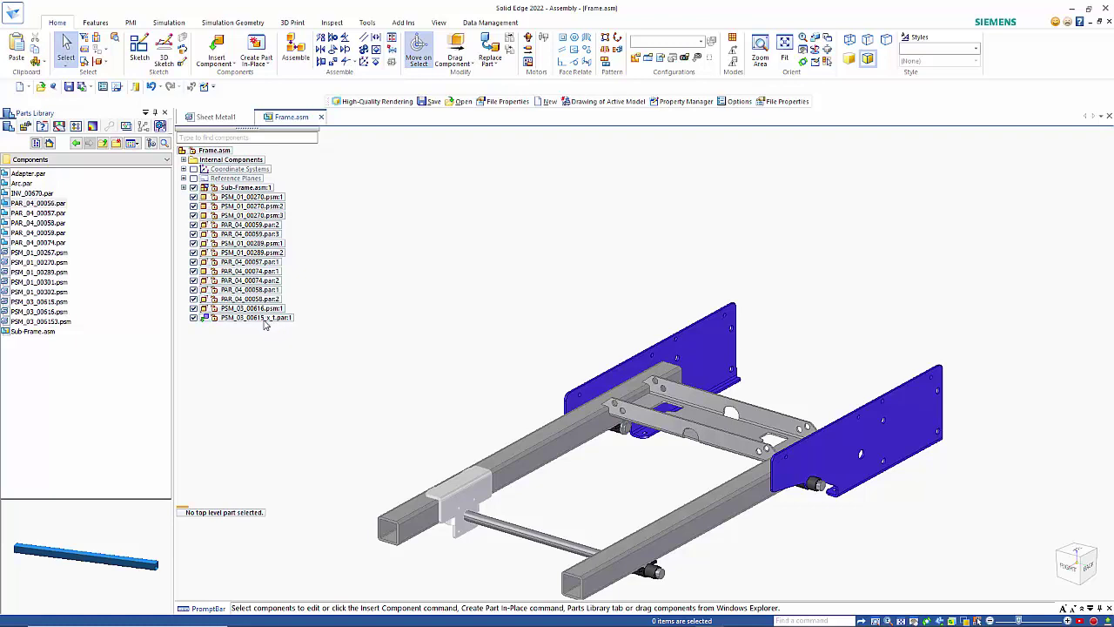
pyautogui.moveTo(275, 321)
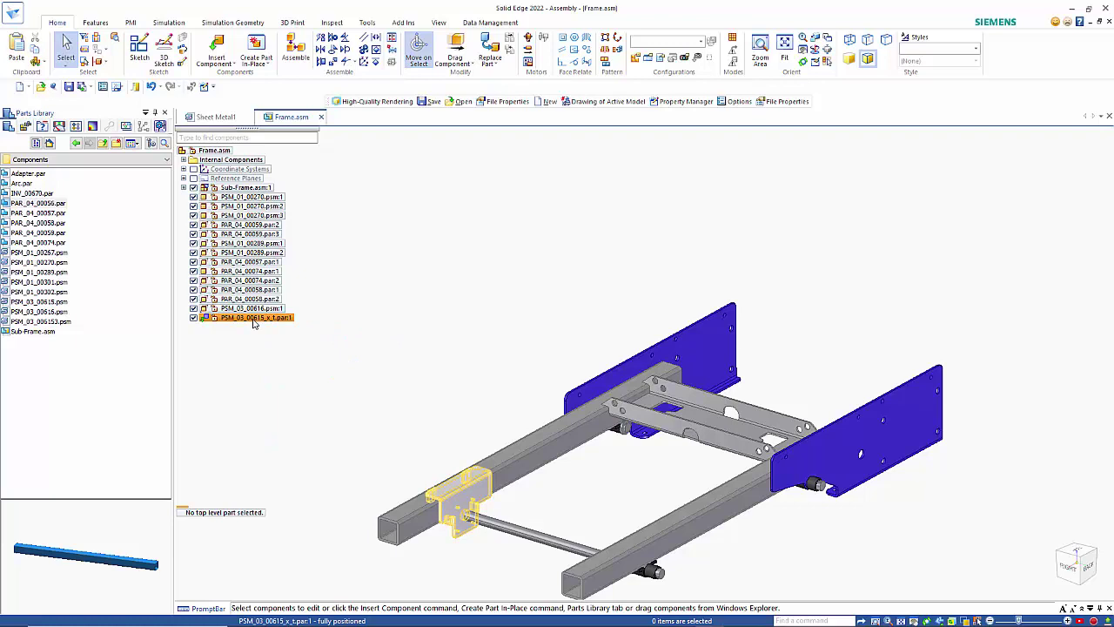
pyautogui.click(251, 319)
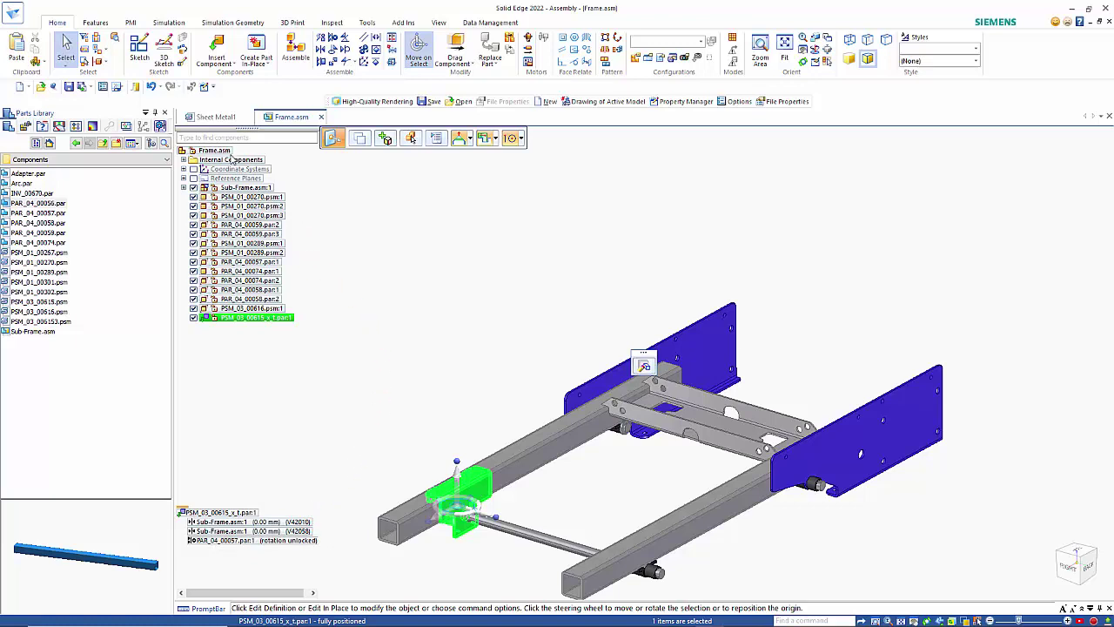
# - Insert the SolidWorks part Adapter.SLDPRT into the assembly as a CAD Direct component
pyautogui.click(257, 66)
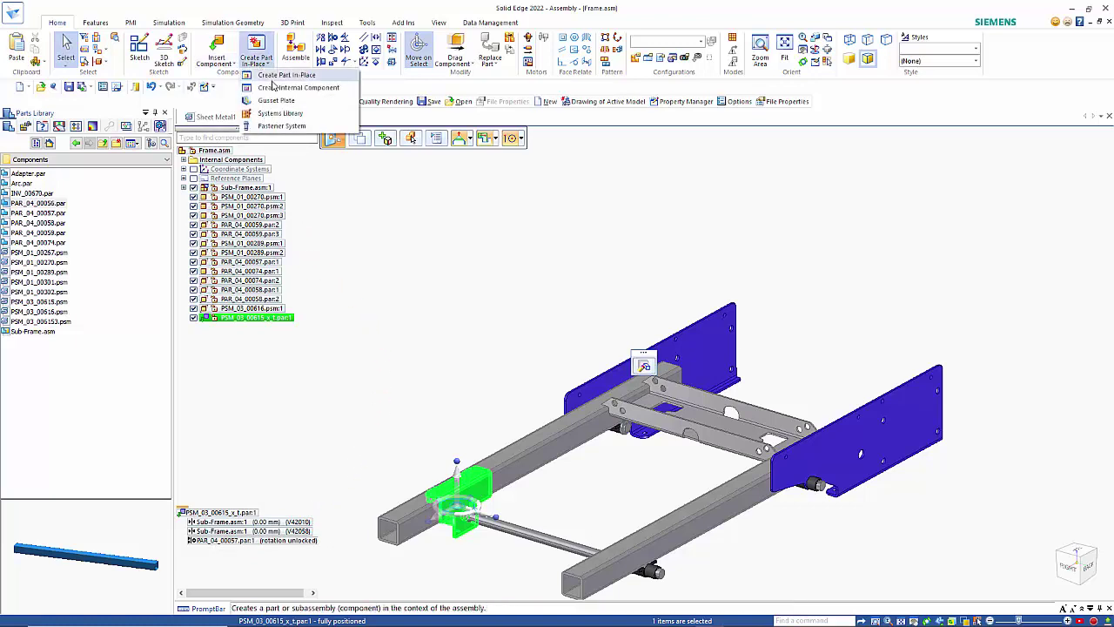
pyautogui.click(216, 61)
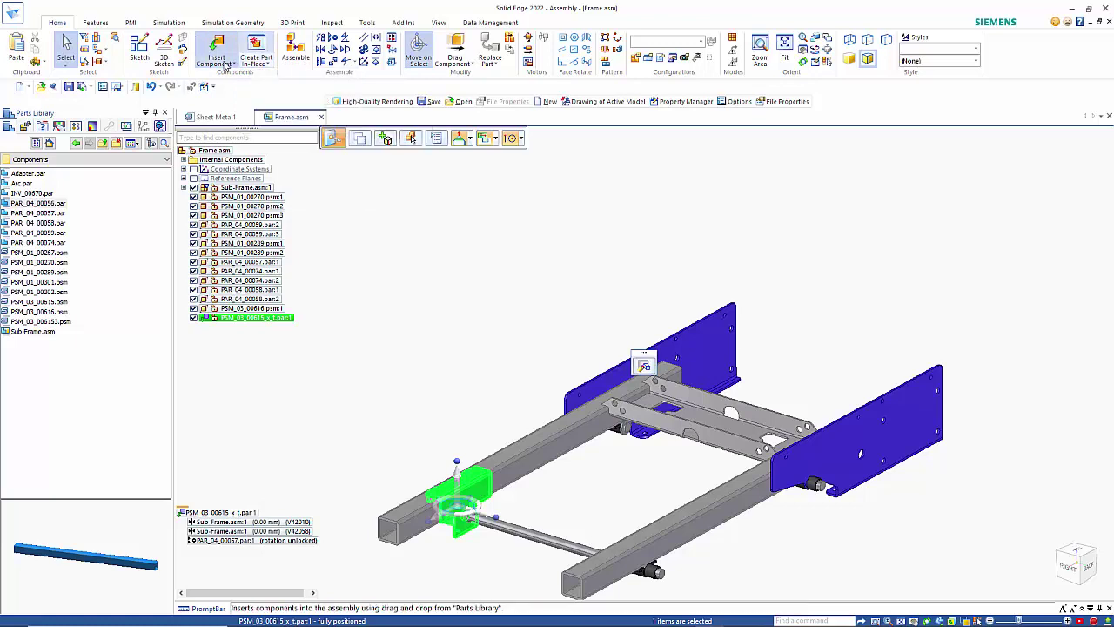
pyautogui.click(216, 61)
pyautogui.press('Escape')
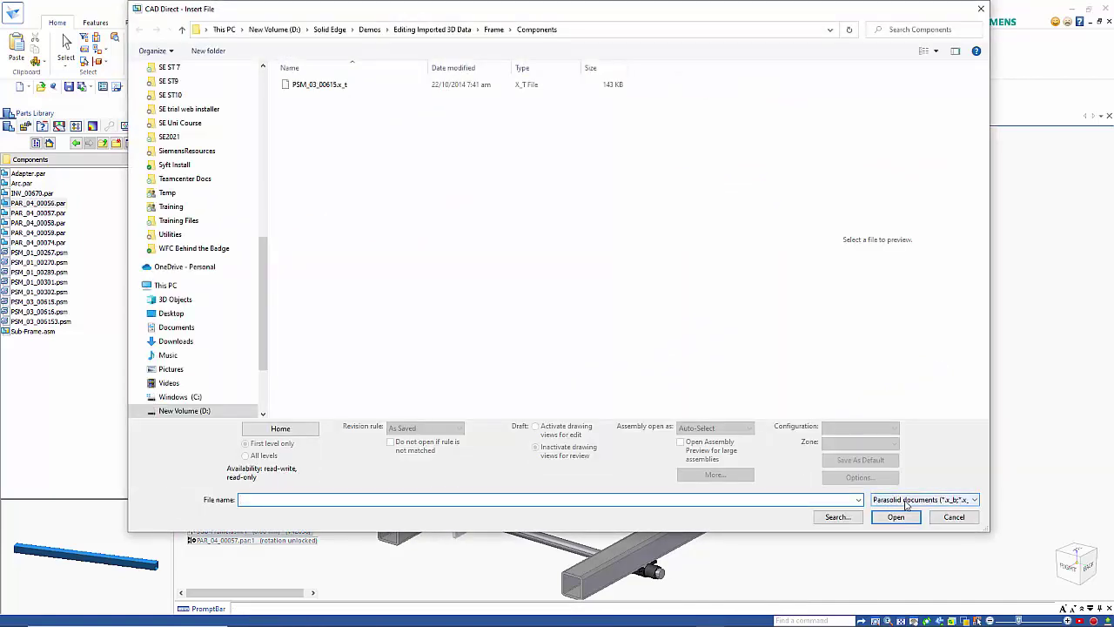
pyautogui.click(907, 502)
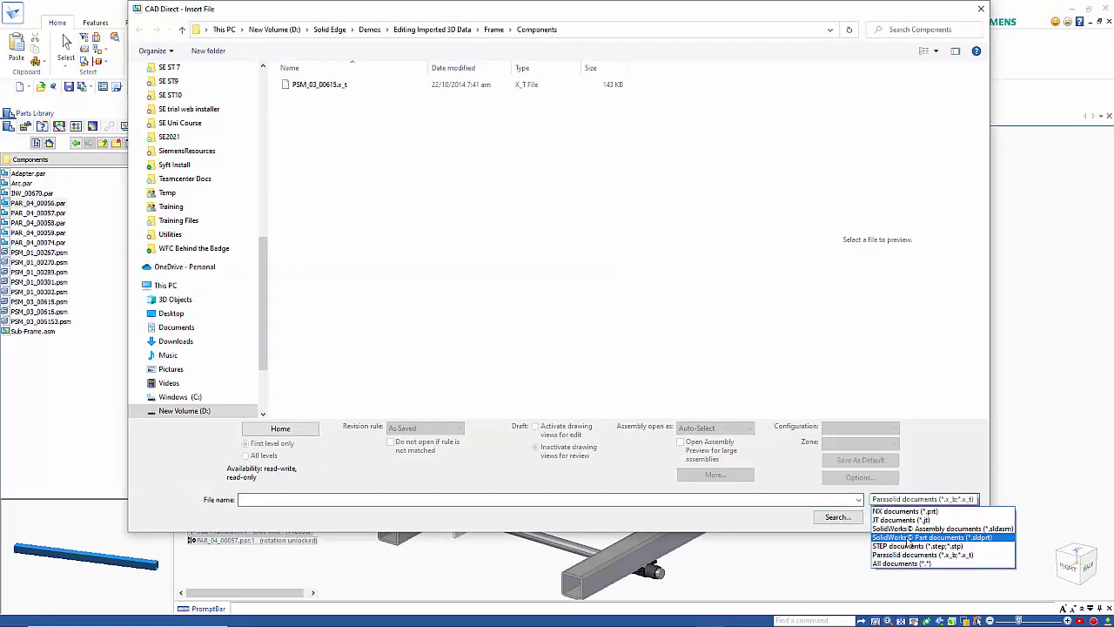
pyautogui.click(909, 538)
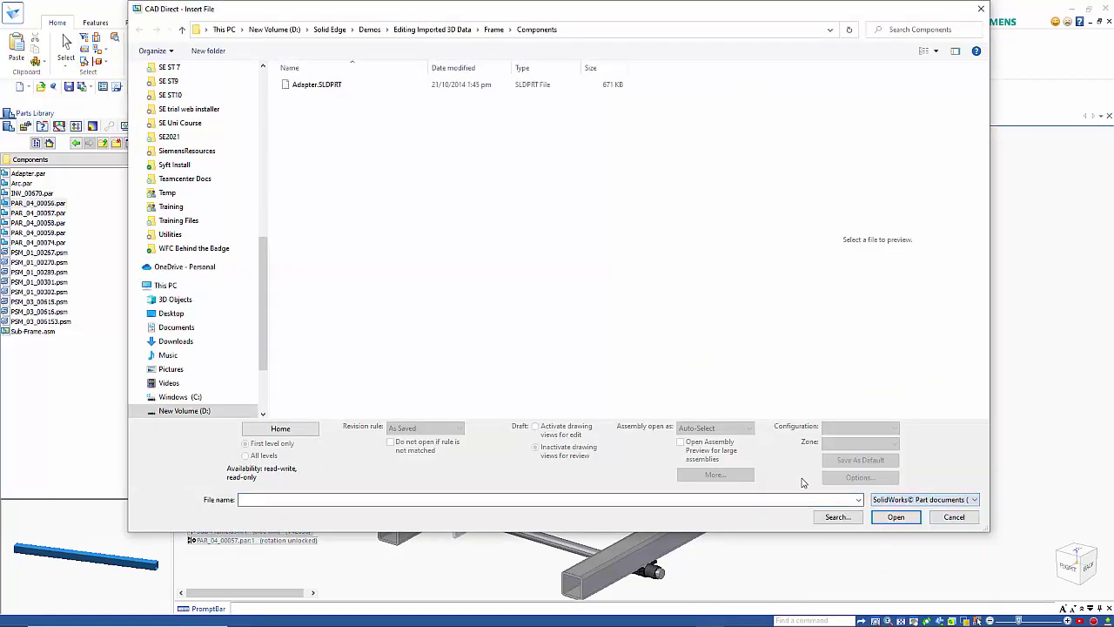
pyautogui.doubleClick(305, 85)
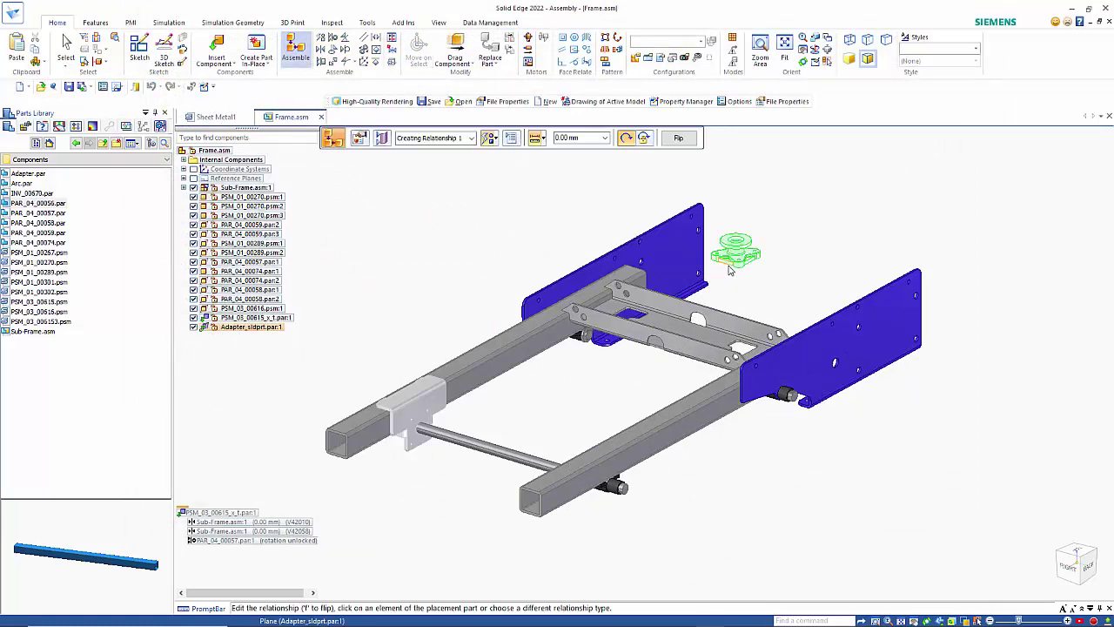
# - Mate the adapter's flange face to the bracket's plate with 0.00 mm offset and align its bore with the cross rod
pyautogui.rightClick(731, 271)
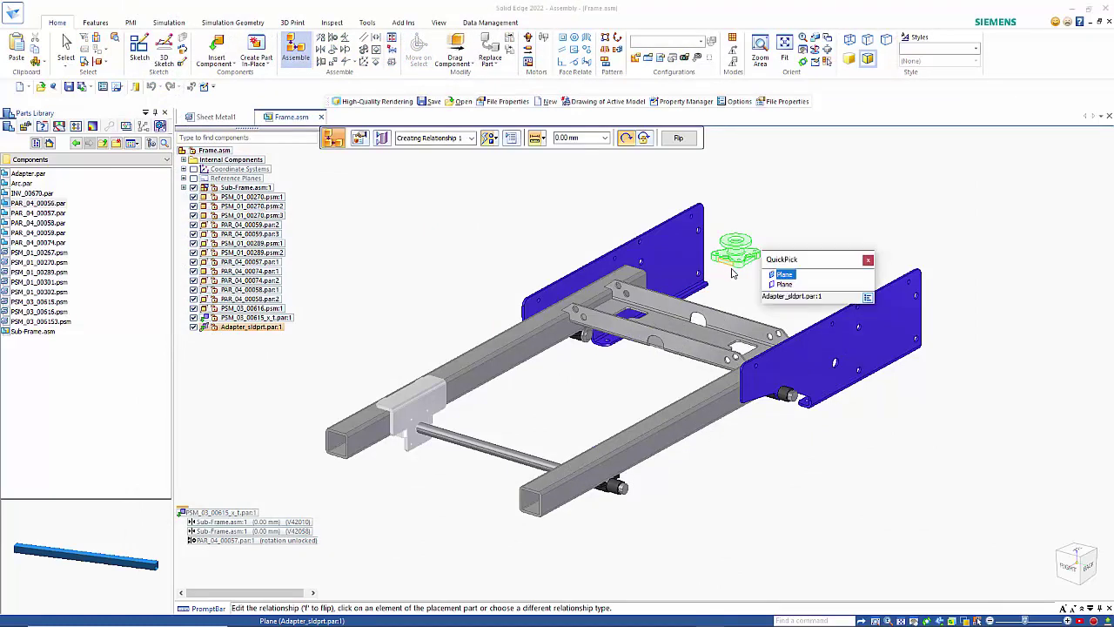
pyautogui.click(785, 285)
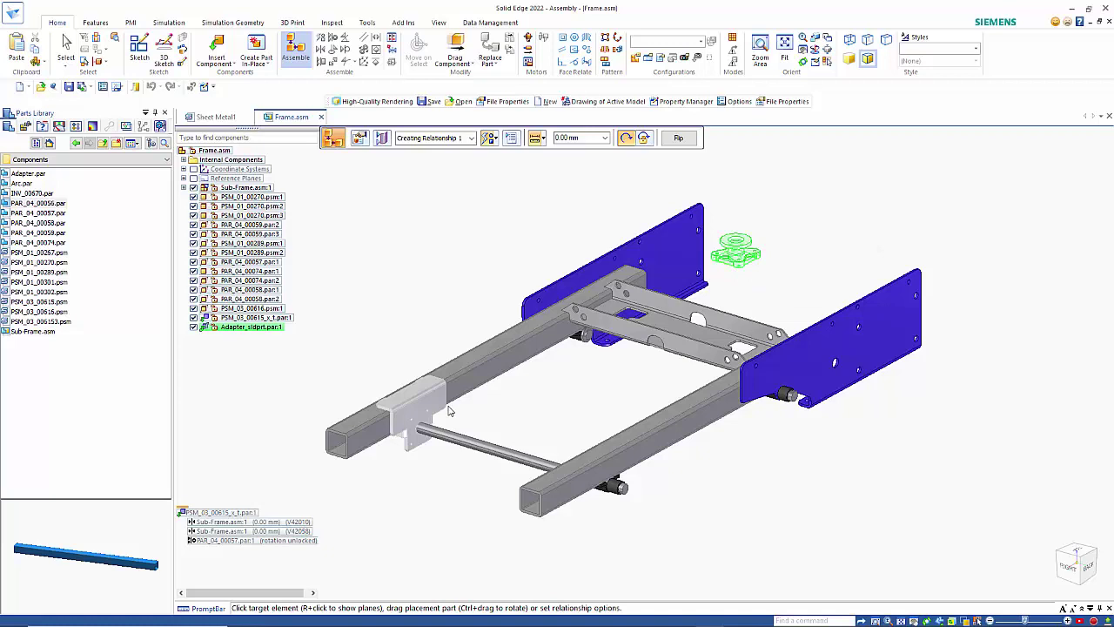
pyautogui.click(421, 417)
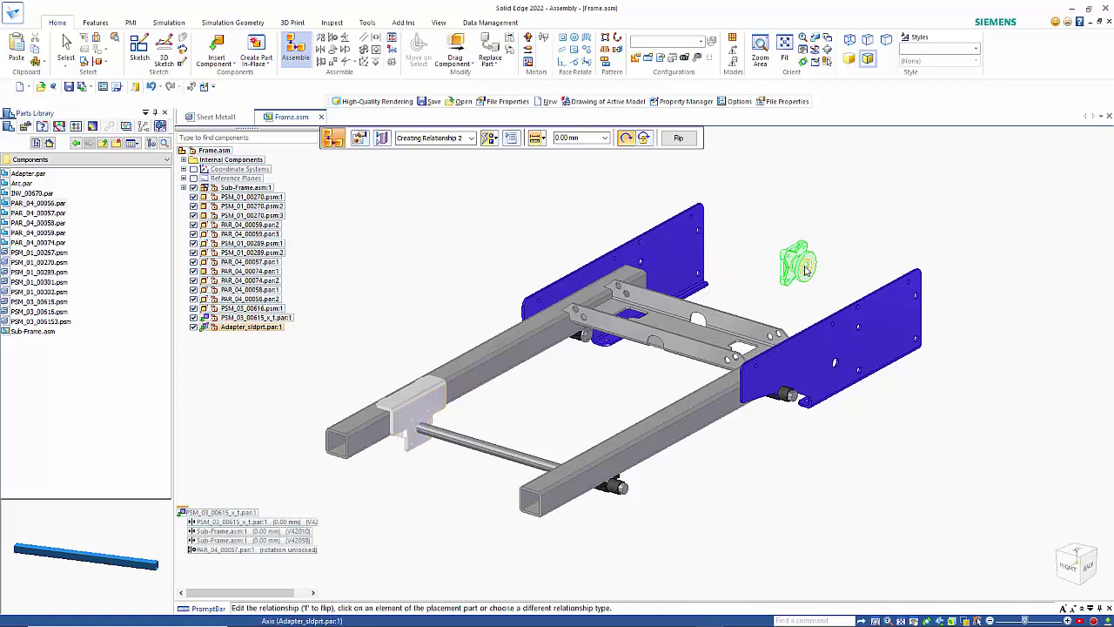
pyautogui.scroll(3, 807, 269)
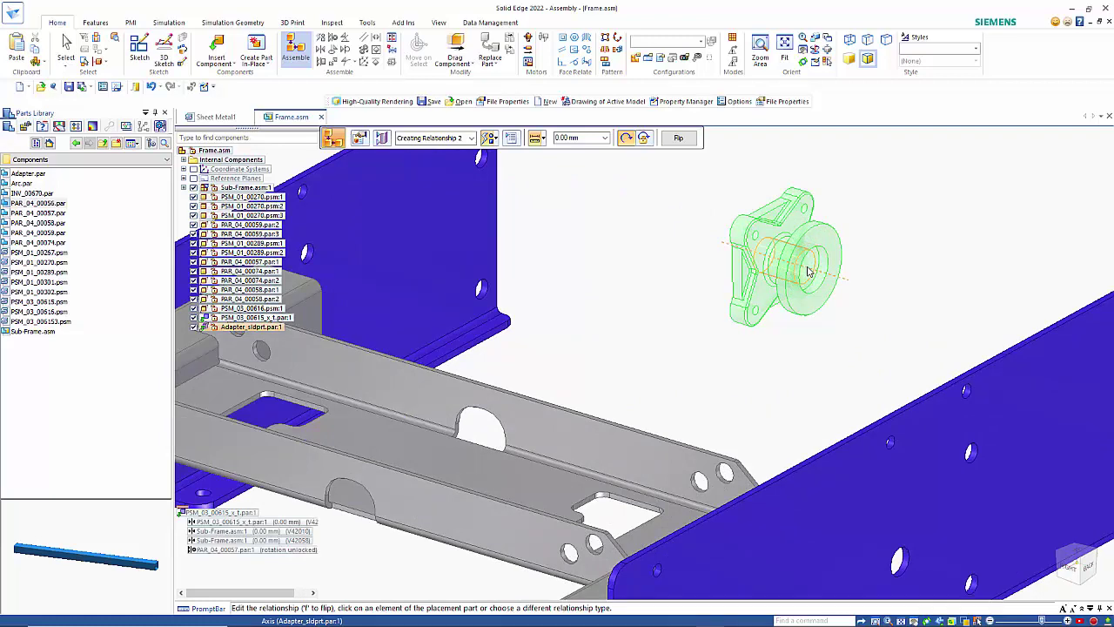
pyautogui.click(807, 268)
pyautogui.scroll(-3, 723, 322)
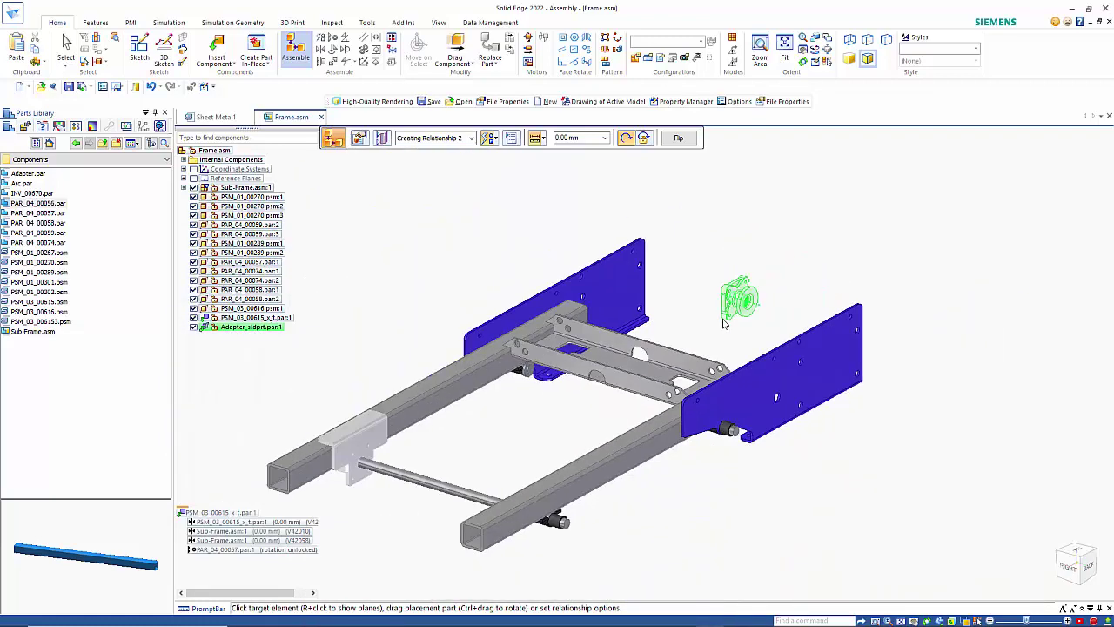
pyautogui.click(409, 479)
# - Align one of the adapter's corner bolt holes with the matching hole in the bracket, and clear the selection
pyautogui.scroll(5, 348, 490)
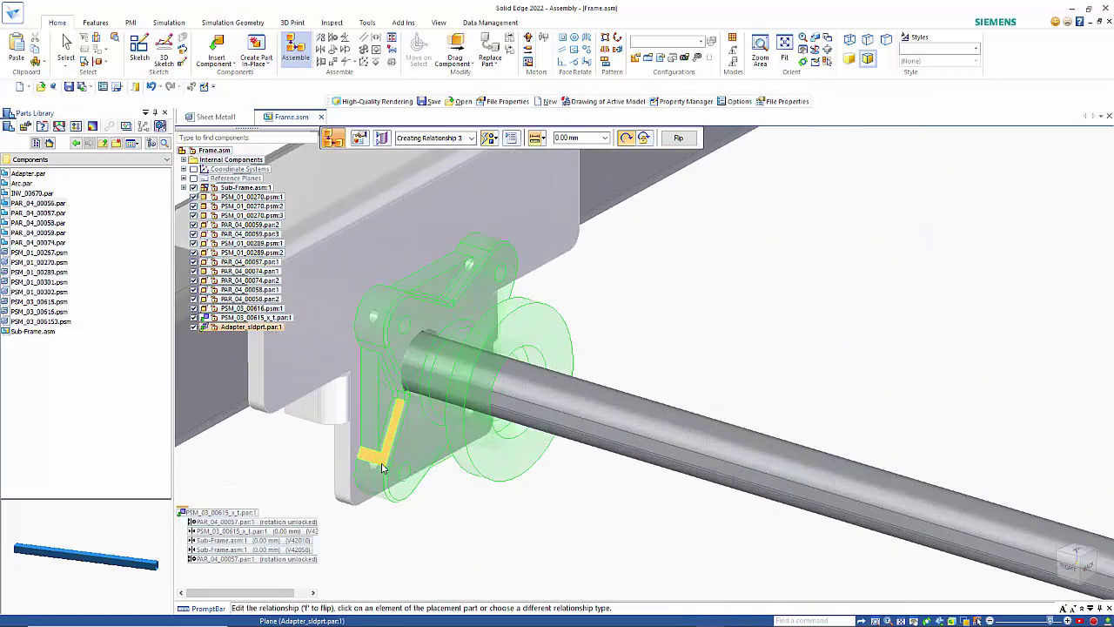
pyautogui.click(418, 251)
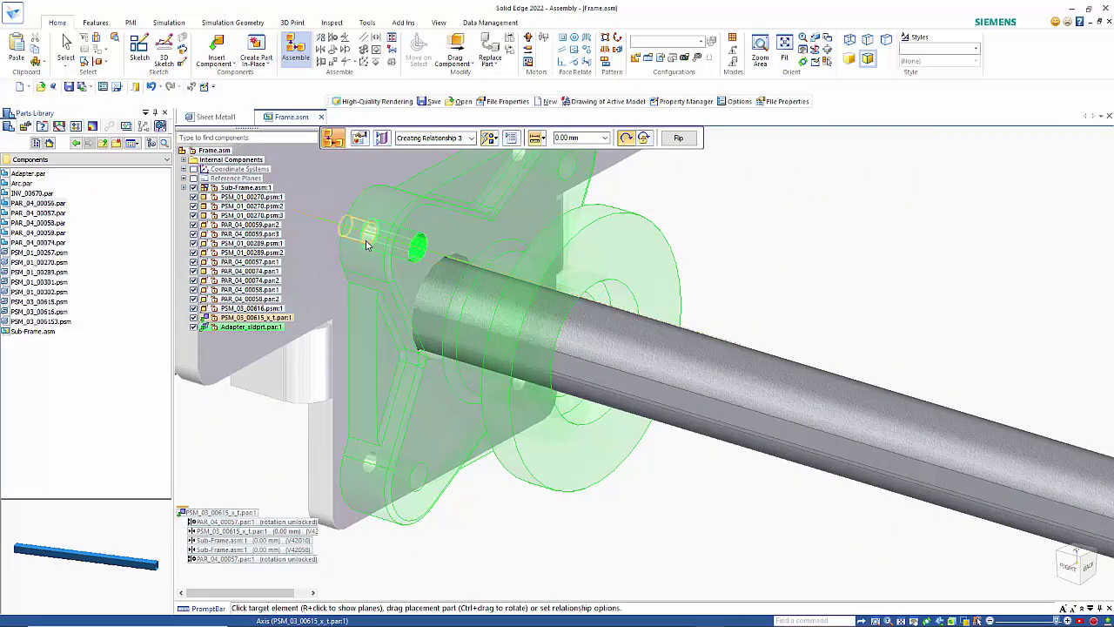
pyautogui.click(376, 252)
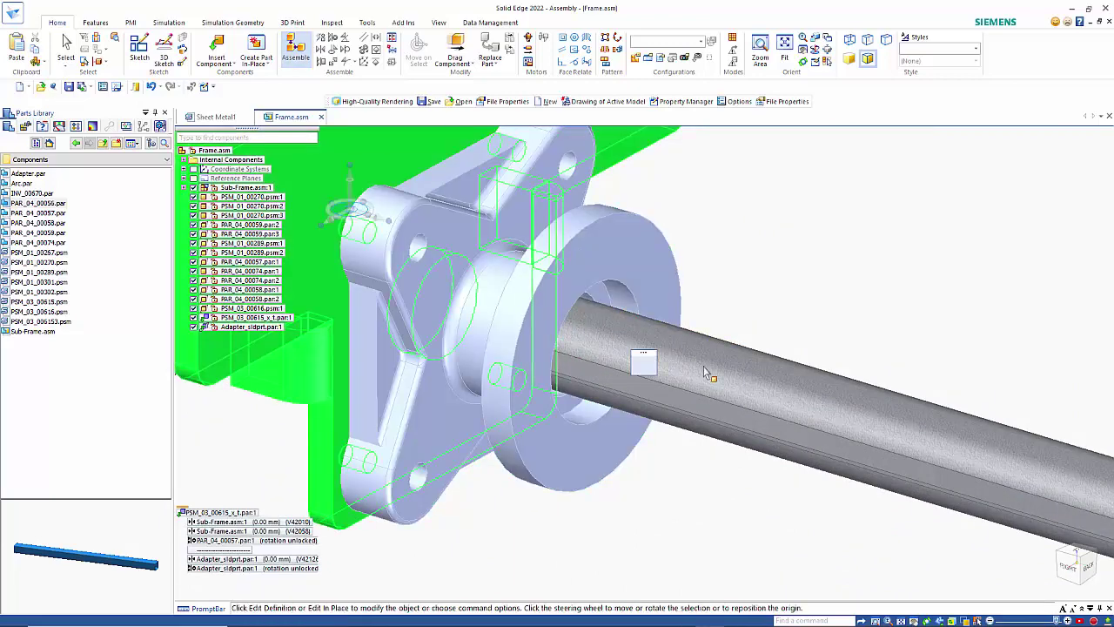
pyautogui.scroll(-5, 756, 400)
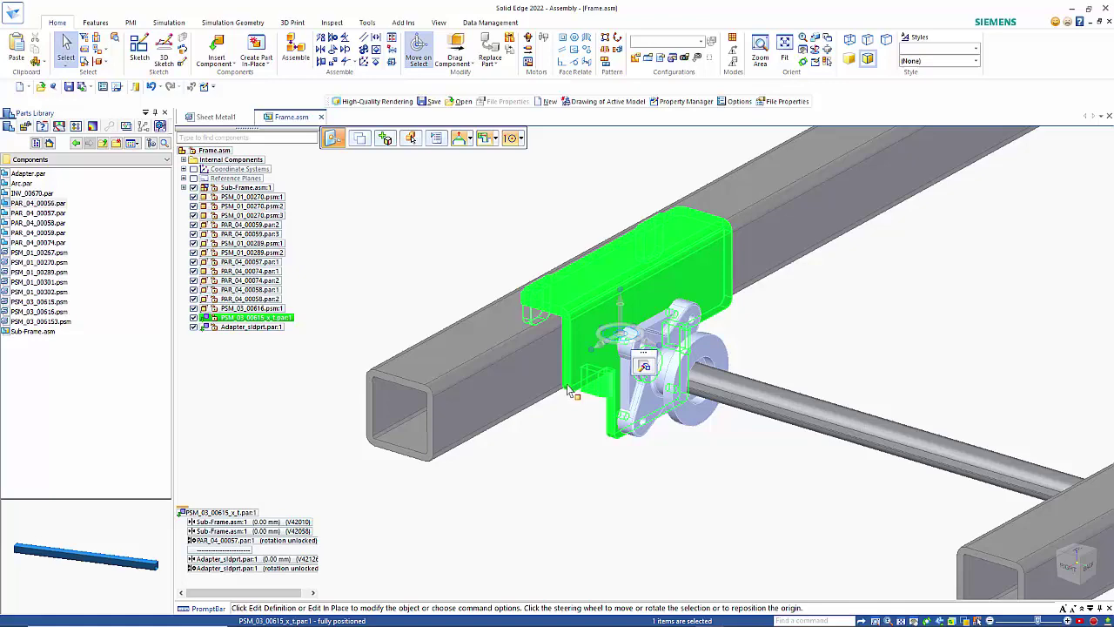
pyautogui.moveTo(666, 485); pyautogui.dragTo(573, 379, button='middle')
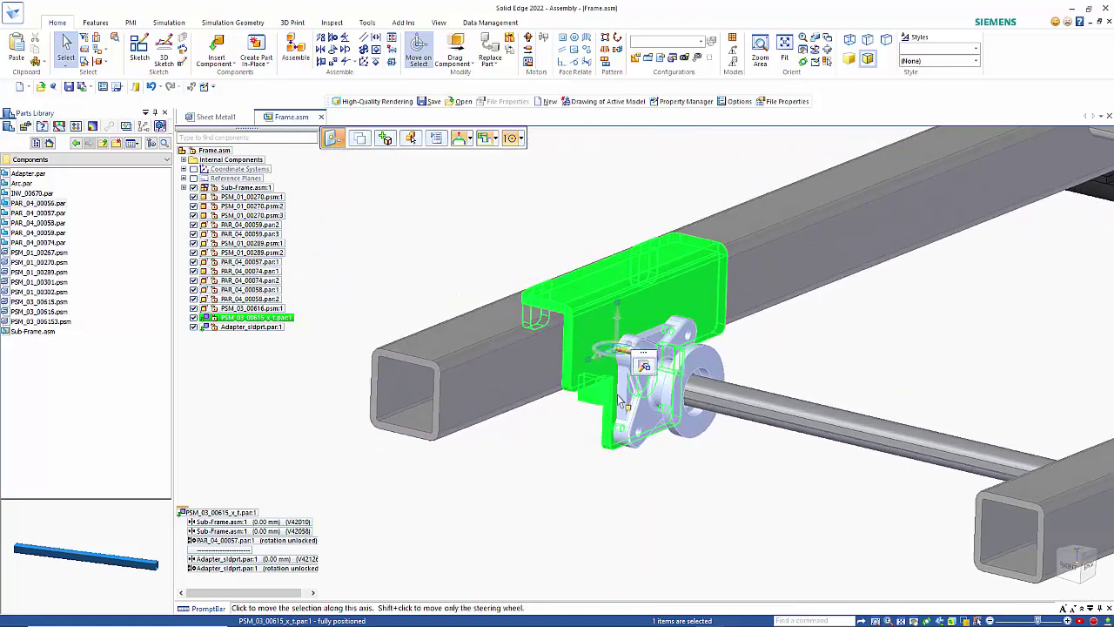
pyautogui.click(571, 485)
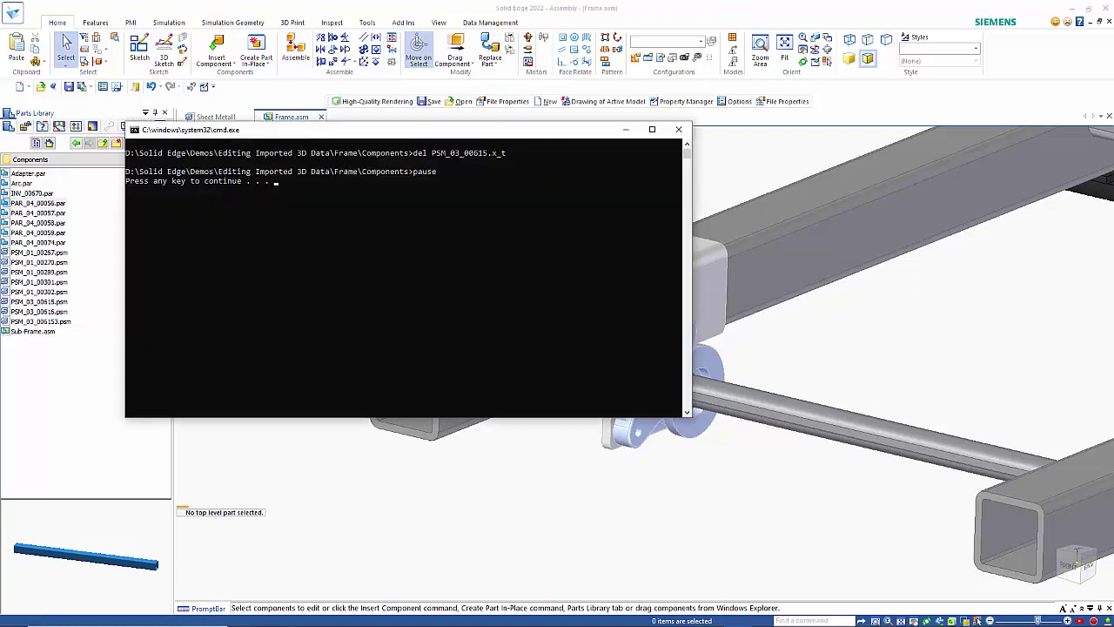
# - Continue the paused command script that deletes PSM_03_00615.x_t from the Components folder, and return to the assembly
pyautogui.press('Return')
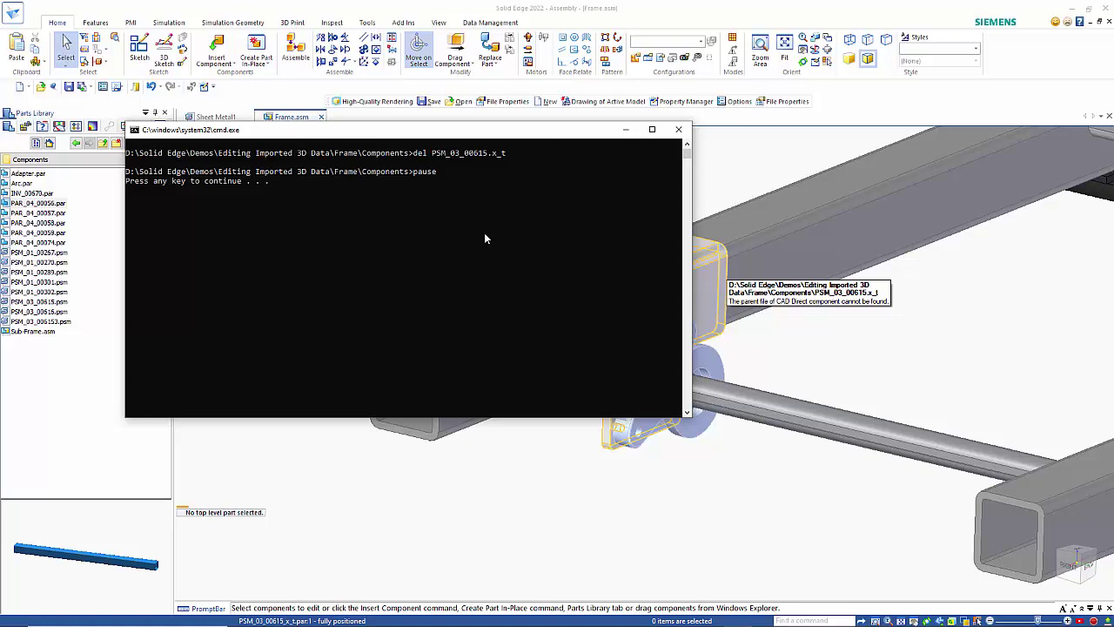
pyautogui.press('Return')
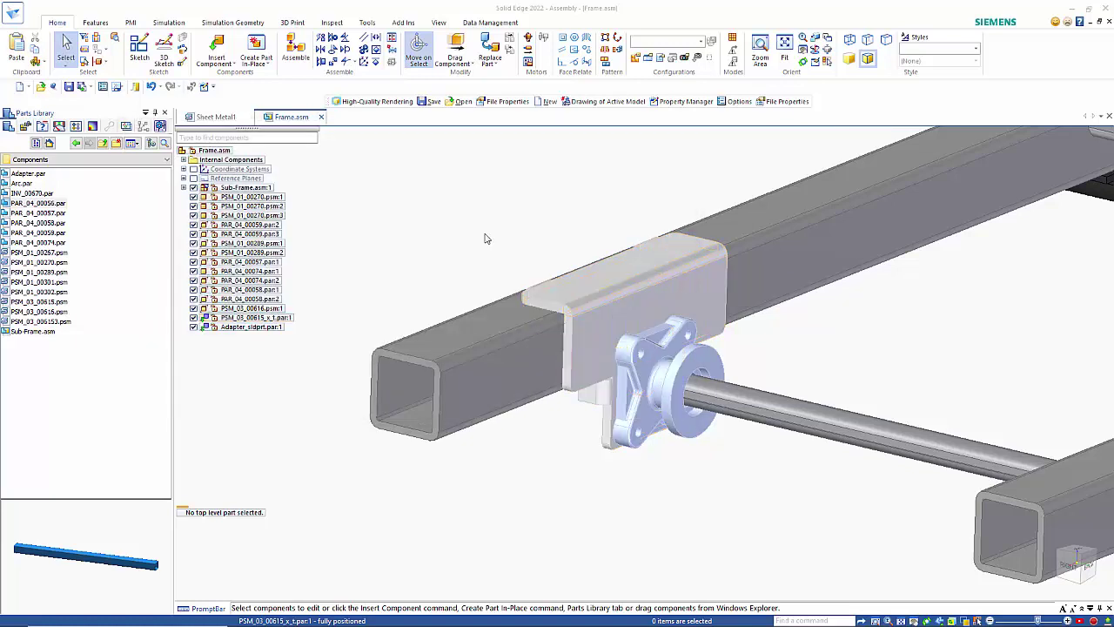
# - Update the CAD Direct geometry of the PSM_03_00615_x_t bracket from its source file and inspect the bracket on the tube
pyautogui.click(271, 322)
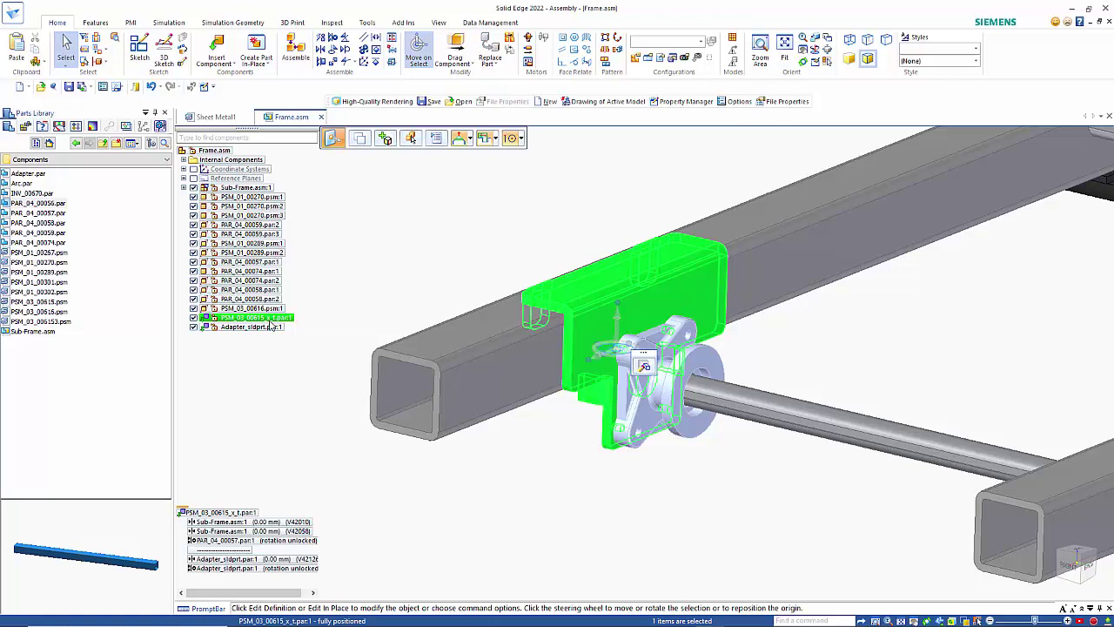
pyautogui.rightClick(271, 324)
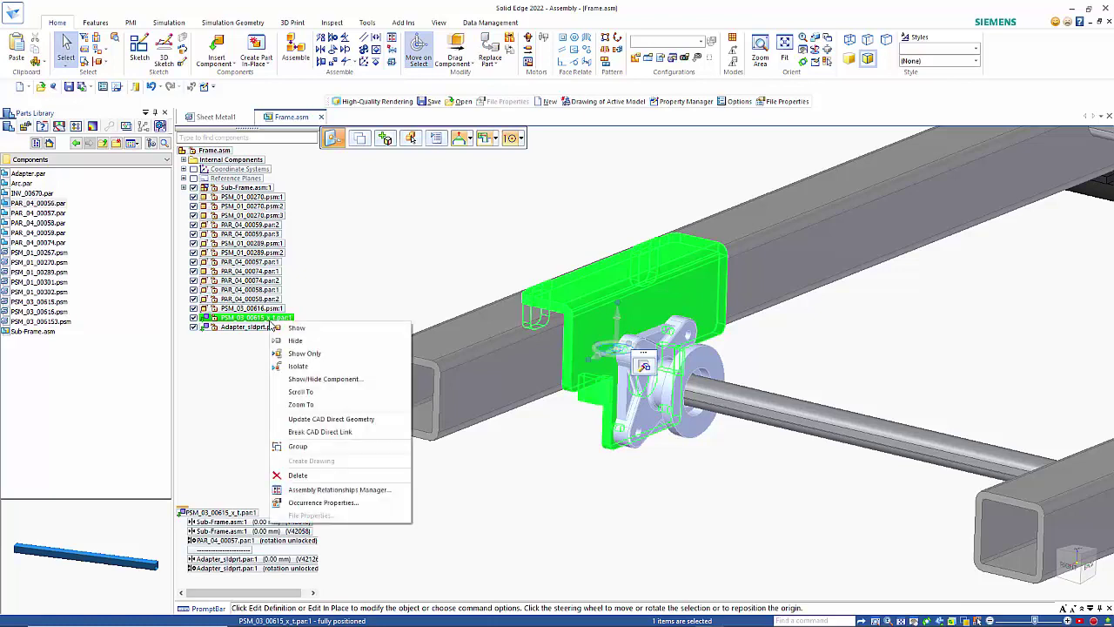
pyautogui.click(312, 423)
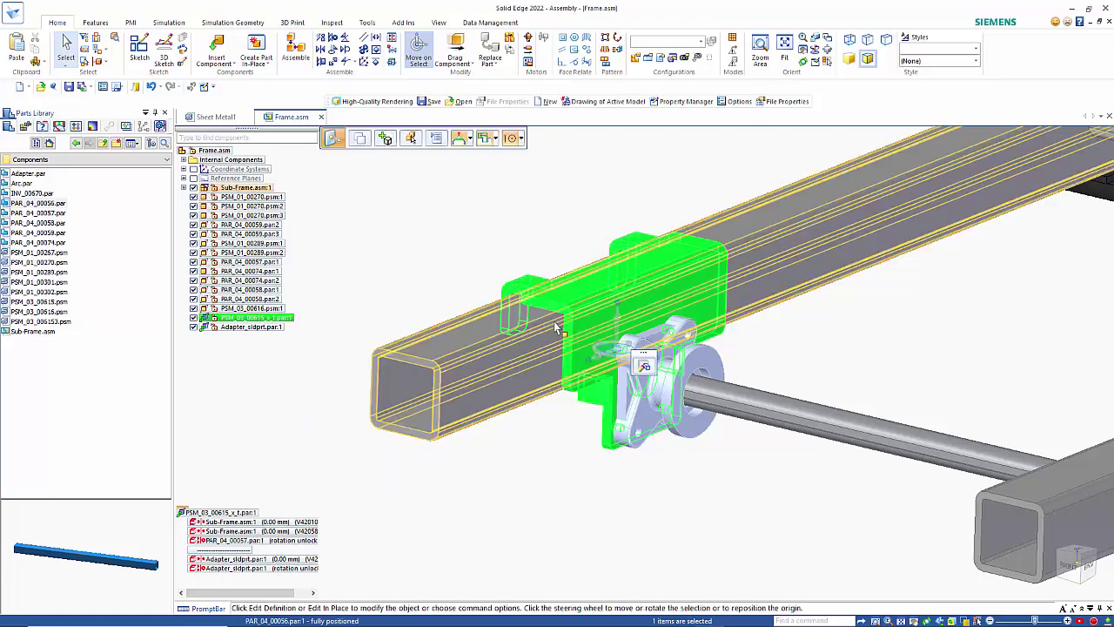
pyautogui.moveTo(560, 331); pyautogui.dragTo(606, 319, button='middle')
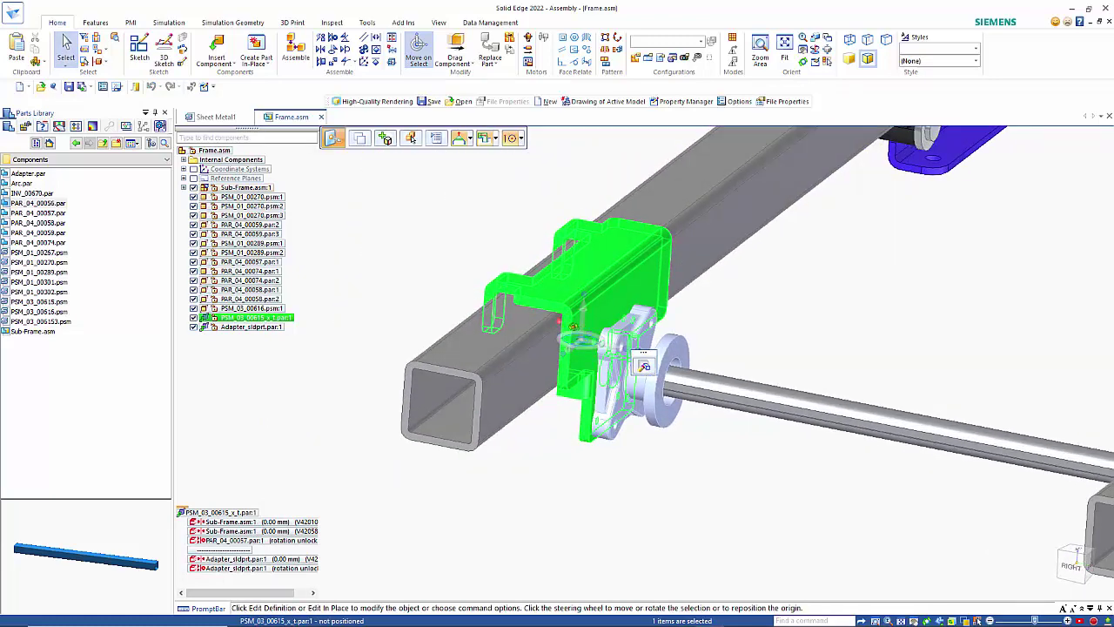
pyautogui.click(587, 467)
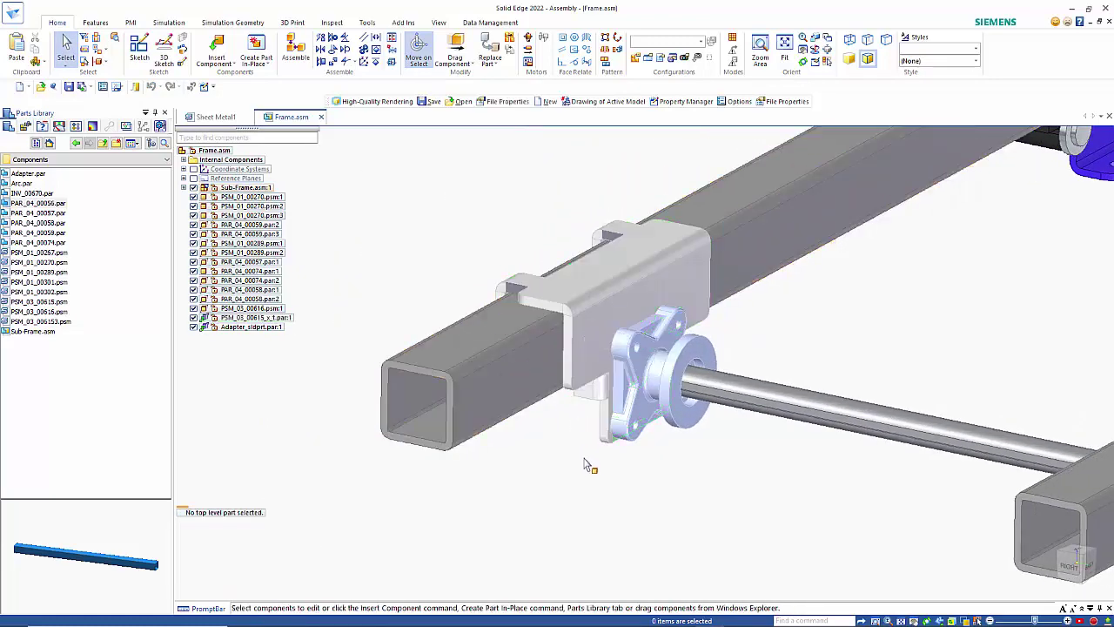
pyautogui.scroll(-2, 570, 457)
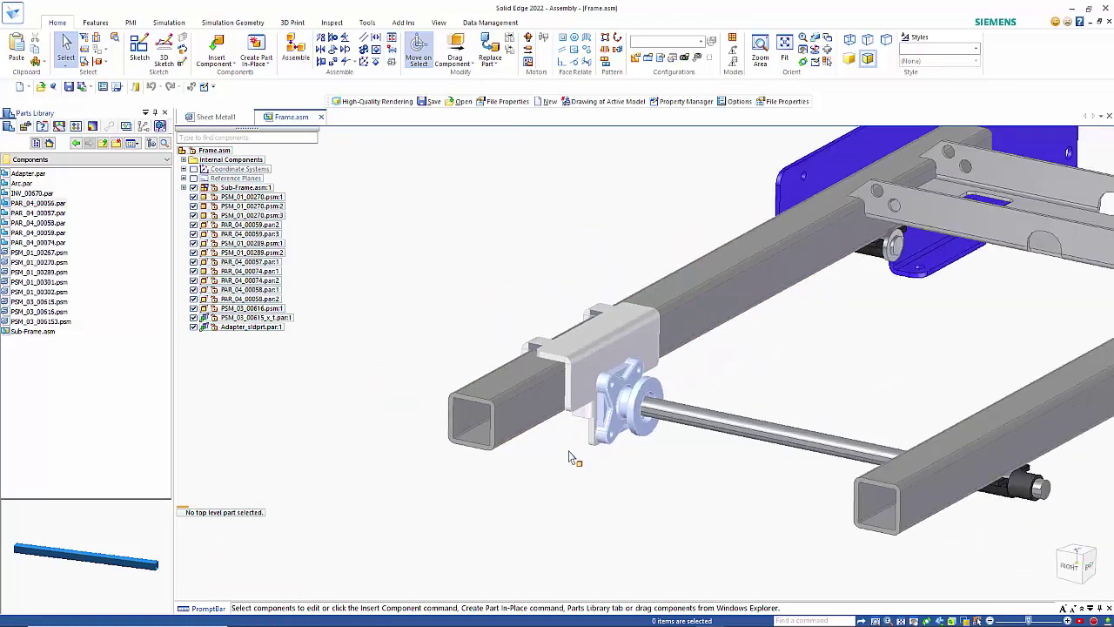